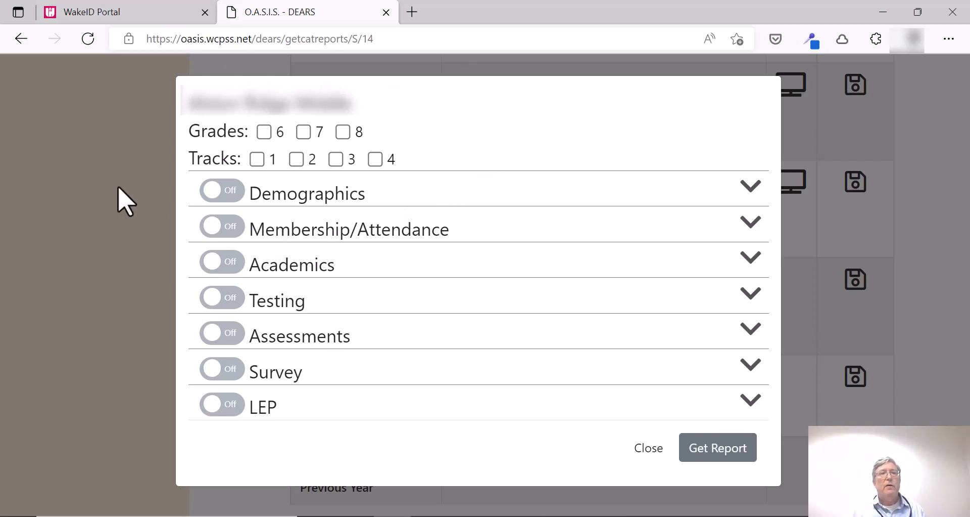
Enable Student ID, Last Name, First Name, Gender and Grade Level in the Demographics category
left_click(748, 187)
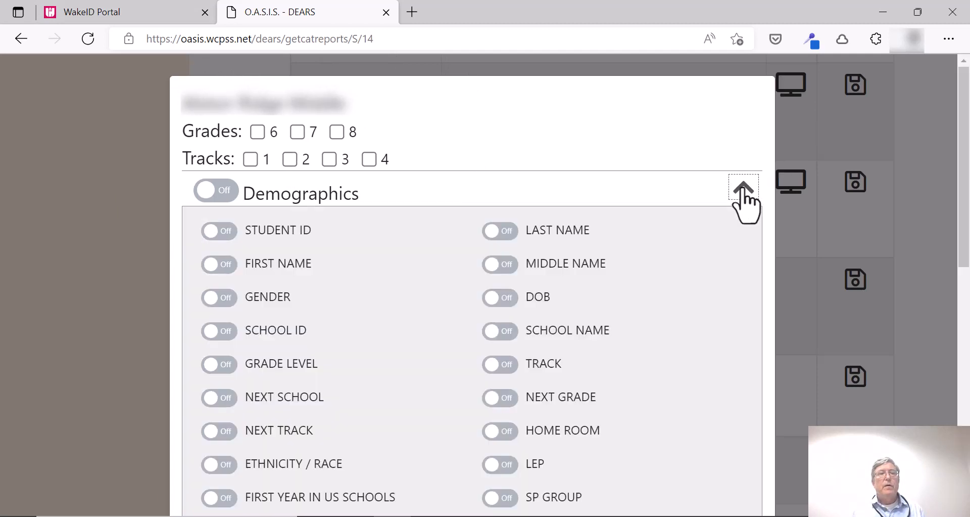
left_click(210, 236)
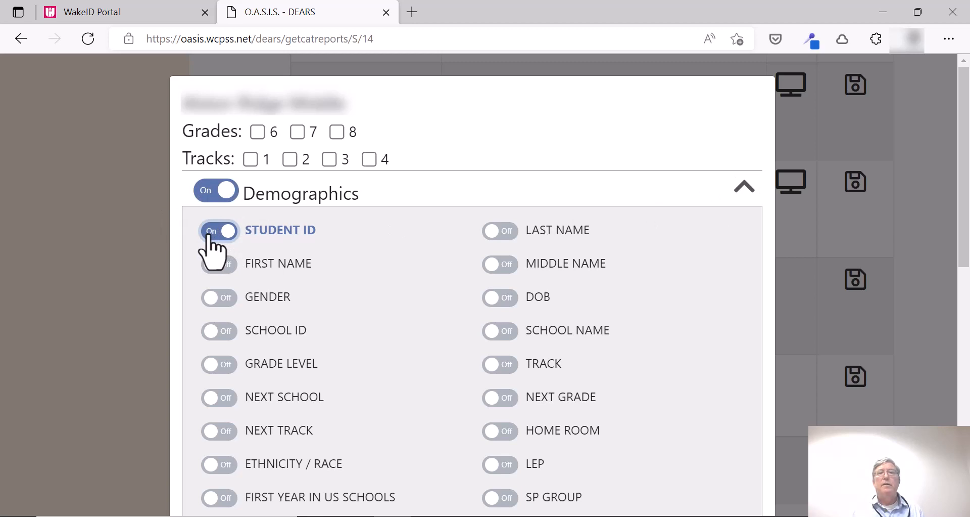
left_click(488, 232)
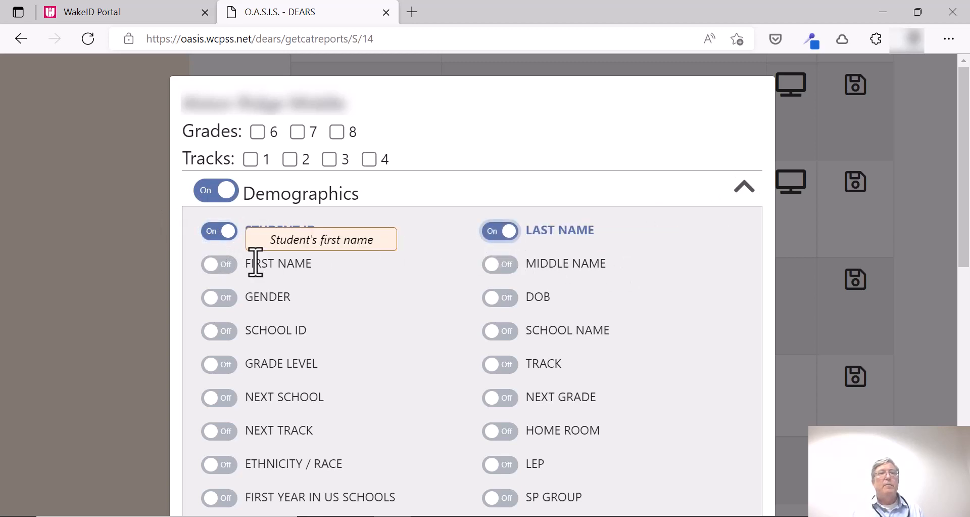
left_click(214, 264)
left_click(215, 297)
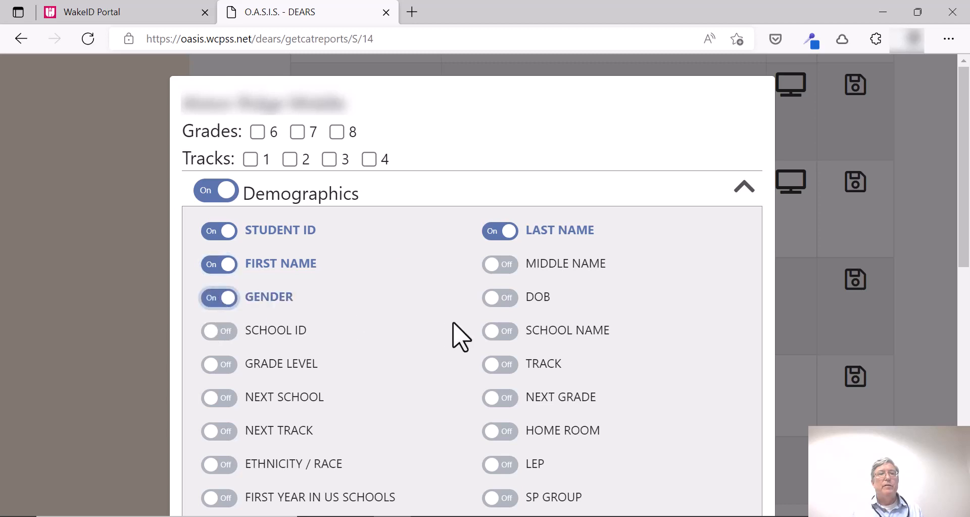
left_click(212, 366)
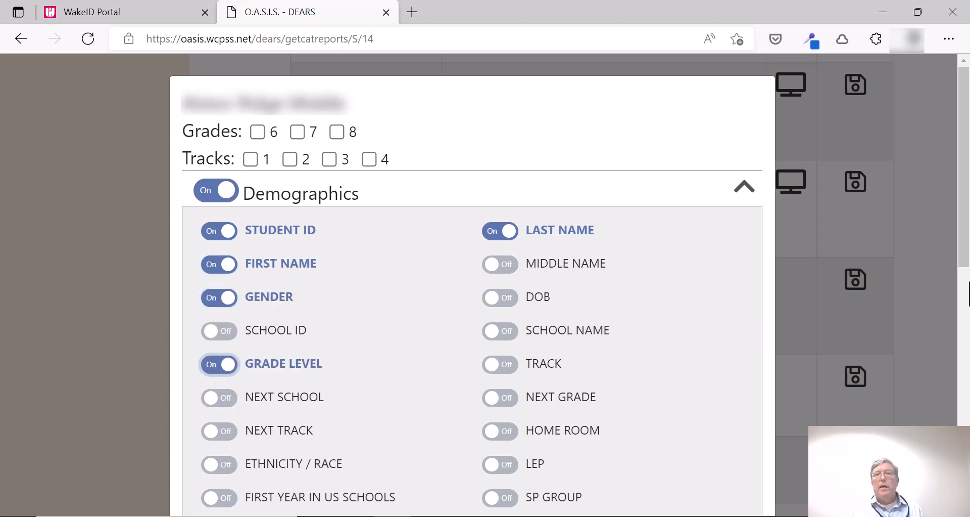
Switch the entire Membership/Attendance category on to review its fields, and switch the category off again
scroll(967, 235, "down", 1)
left_click_drag(967, 235, 958, 319)
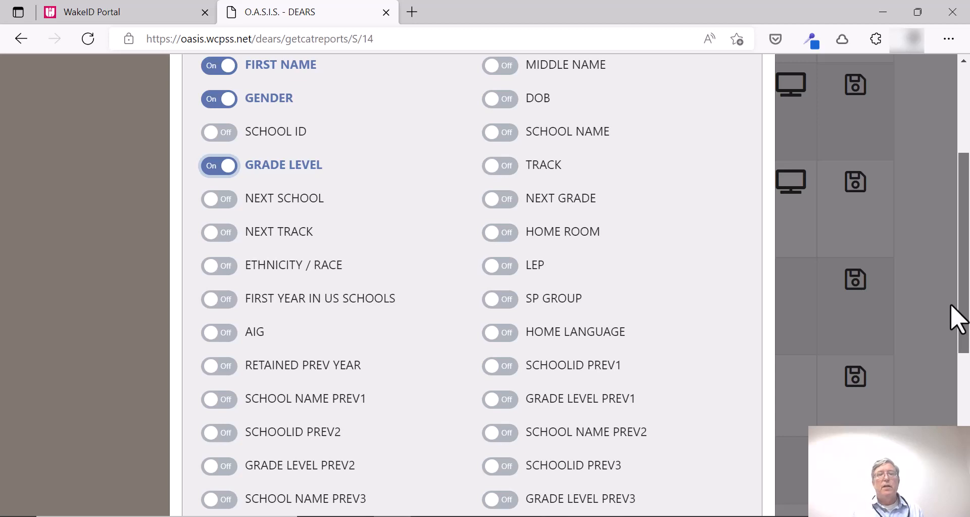
left_click_drag(952, 305, 958, 327)
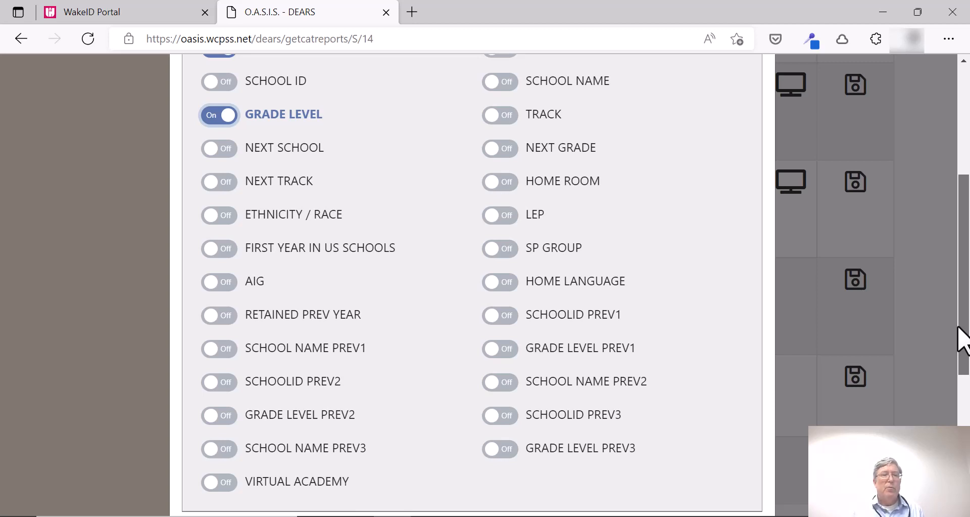
left_click_drag(959, 327, 961, 416)
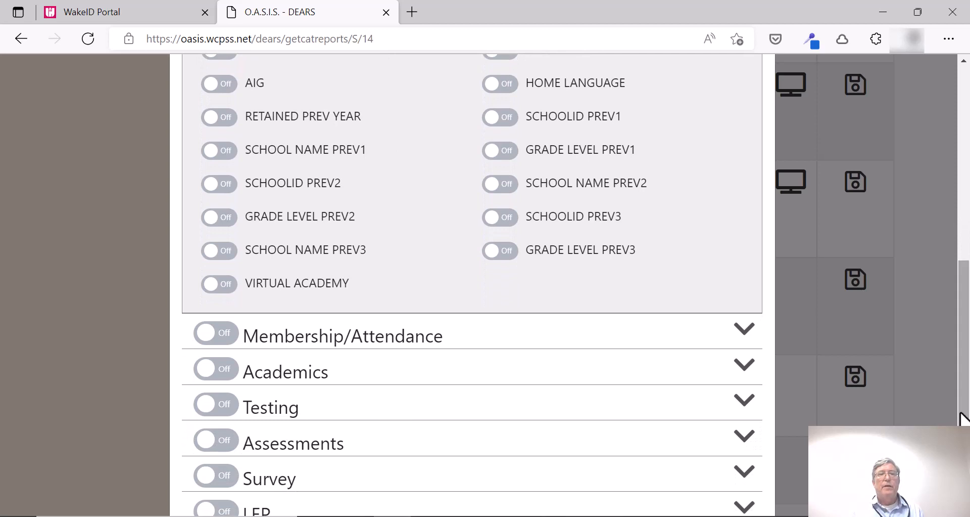
left_click(743, 331)
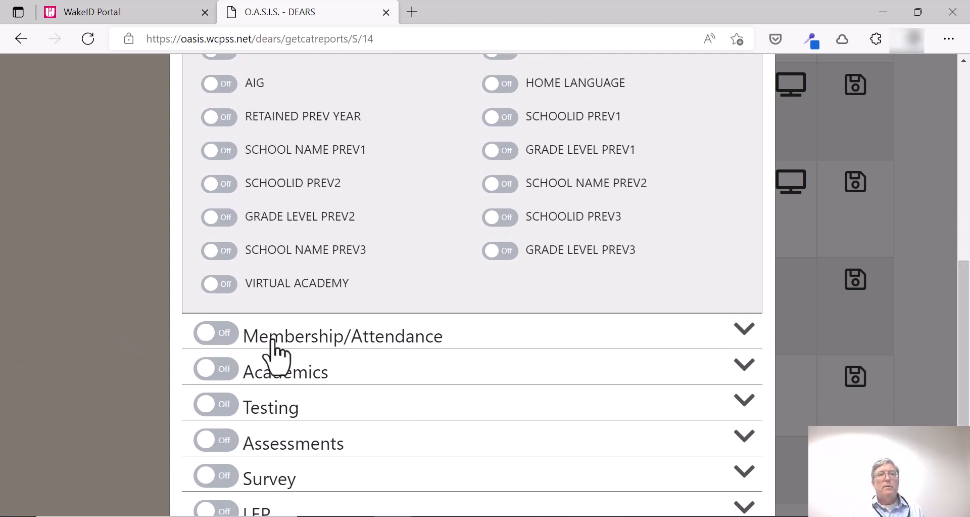
left_click(205, 333)
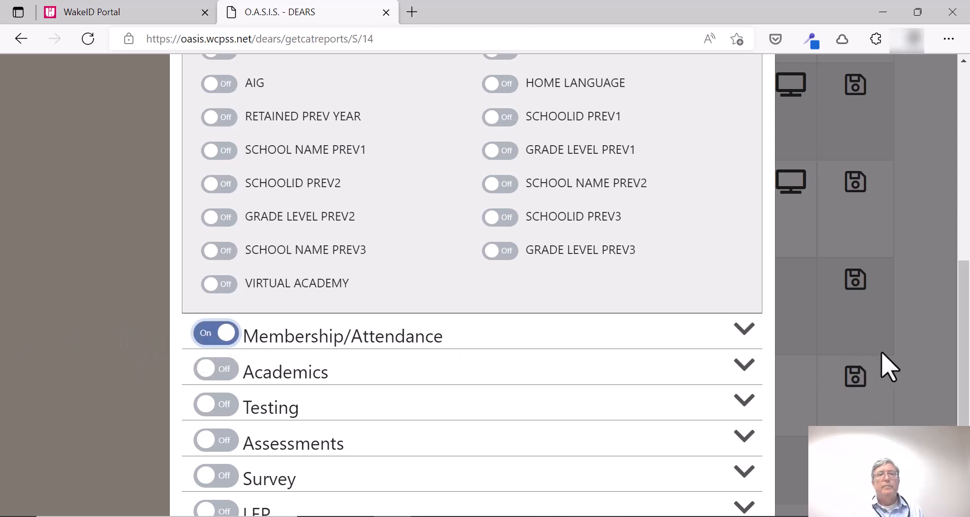
left_click(740, 334)
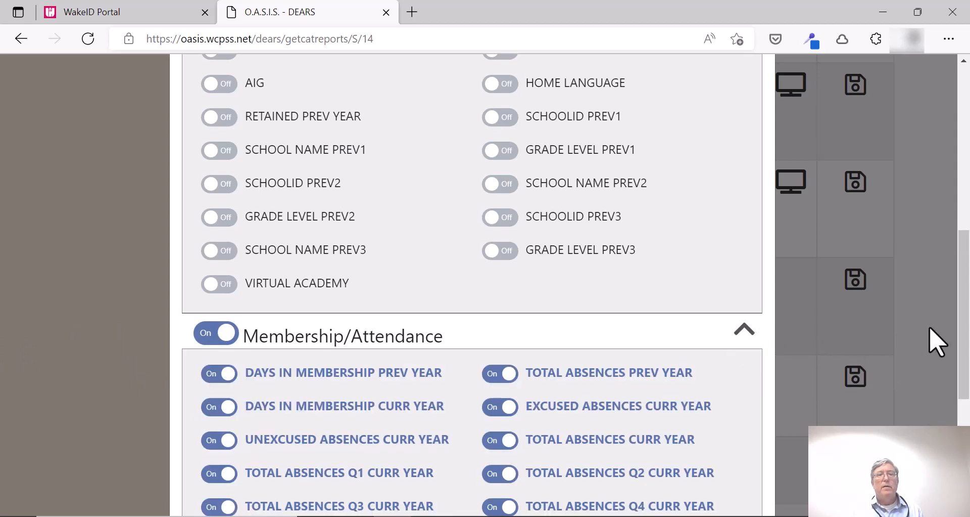
scroll(967, 339, "down", 1)
scroll(967, 339, "down", 2)
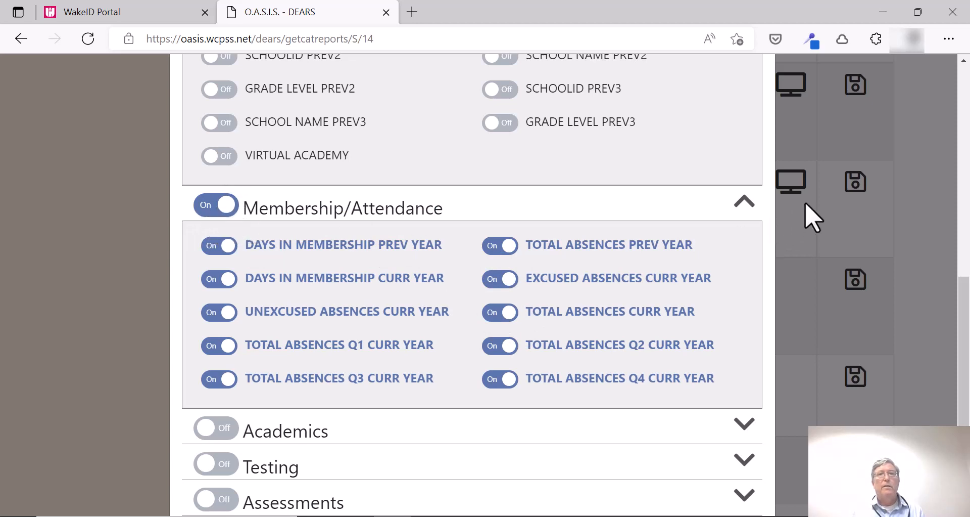
left_click(732, 203)
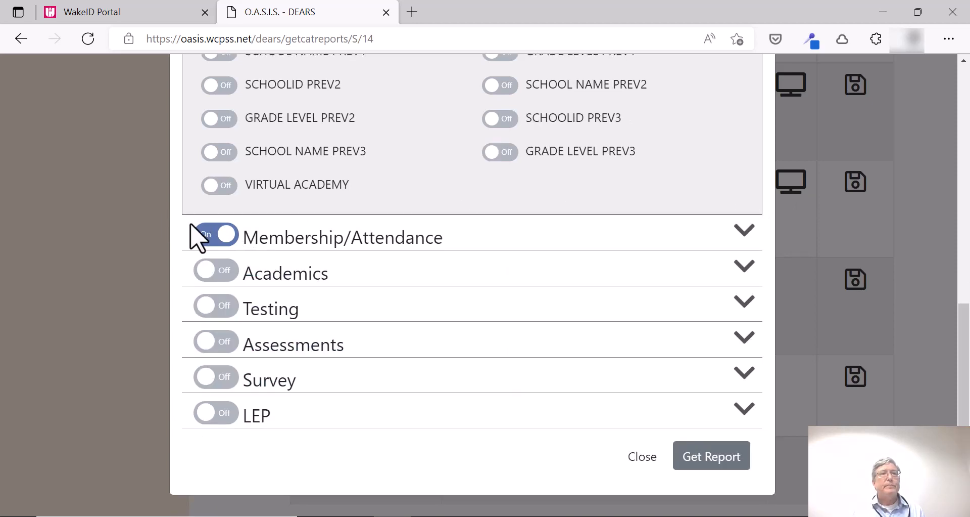
left_click(205, 236)
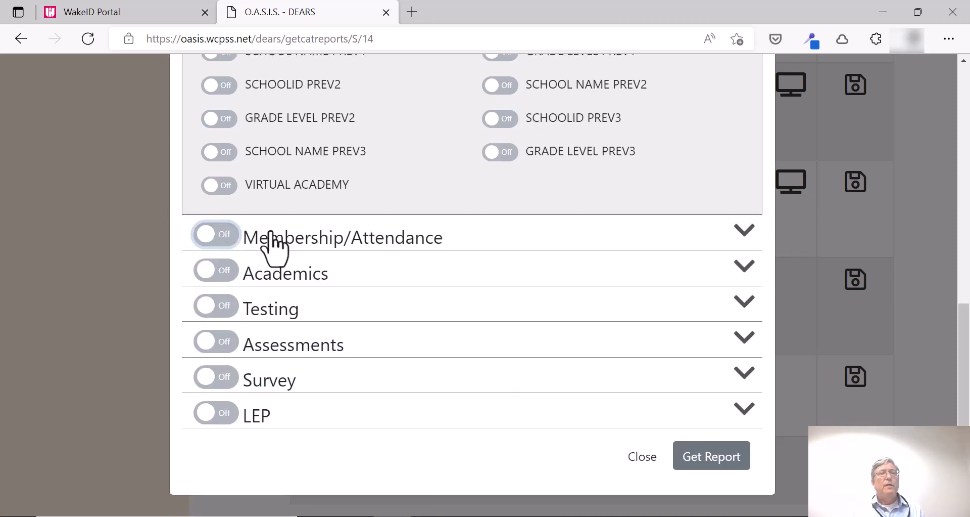
Enable only Total Absences Prev Year in the Membership/Attendance category
left_click(745, 242)
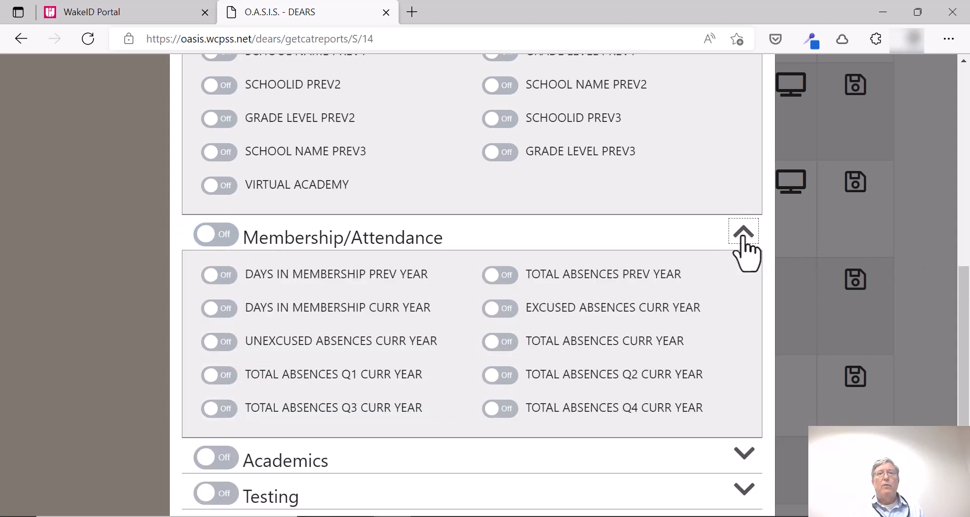
left_click(491, 273)
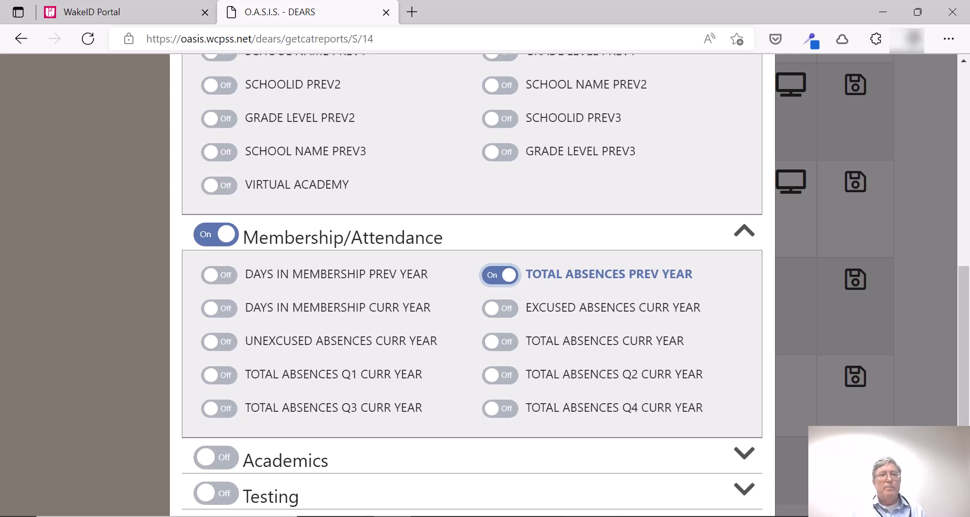
Expand the Academics category and examine its course recommendation, grade total, grade and GB fields
scroll(473, 283, "down", 2)
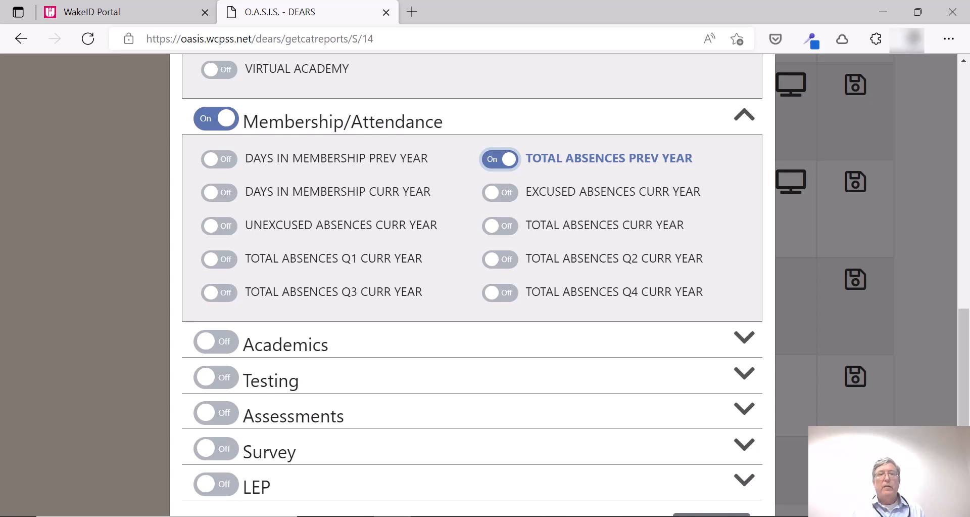
scroll(472, 283, "down", 1)
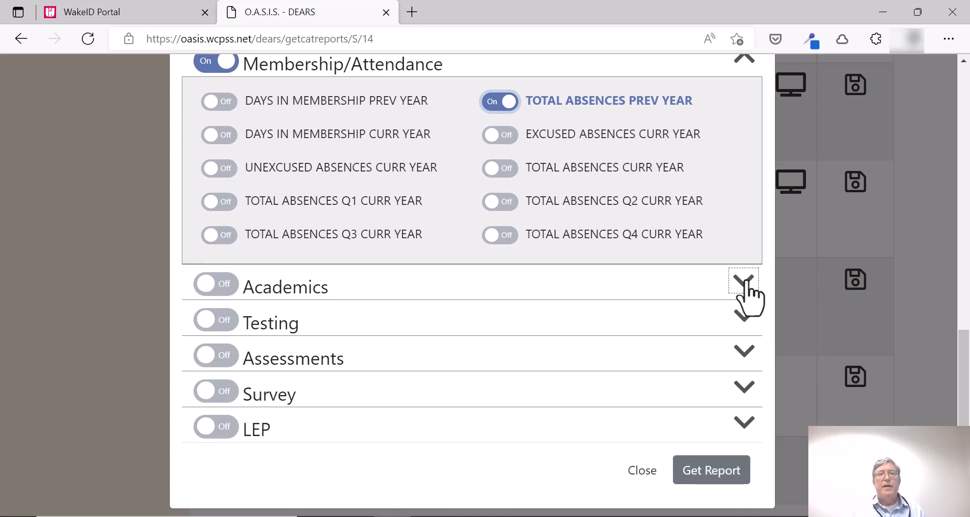
left_click(744, 281)
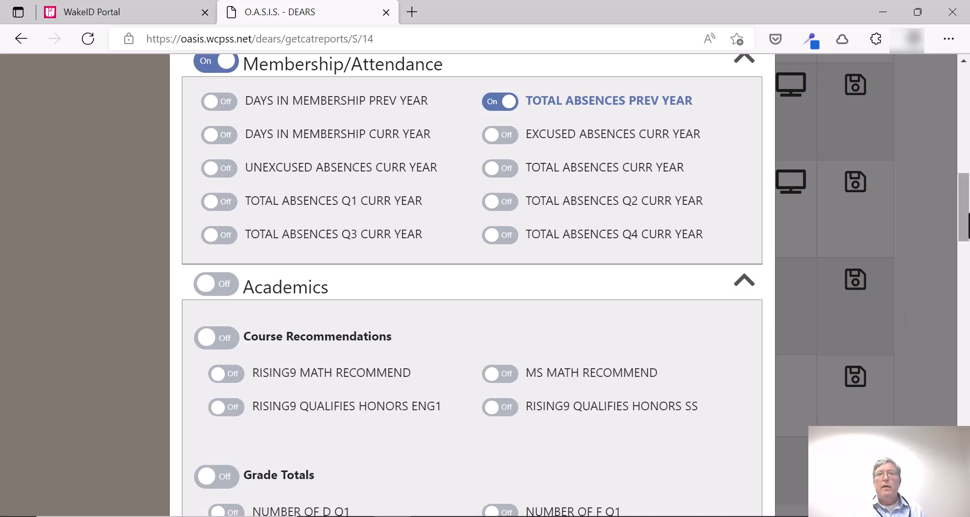
left_click_drag(967, 222, 951, 262)
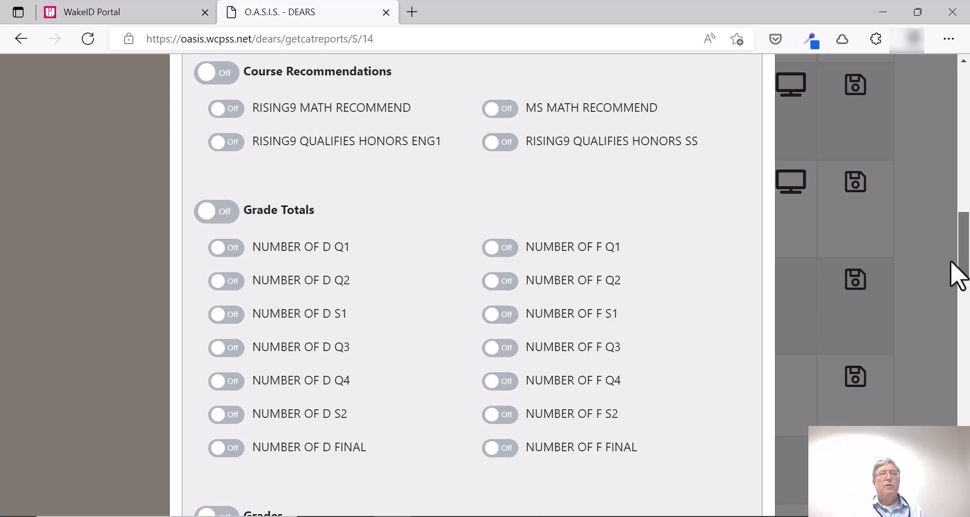
left_click_drag(951, 261, 958, 314)
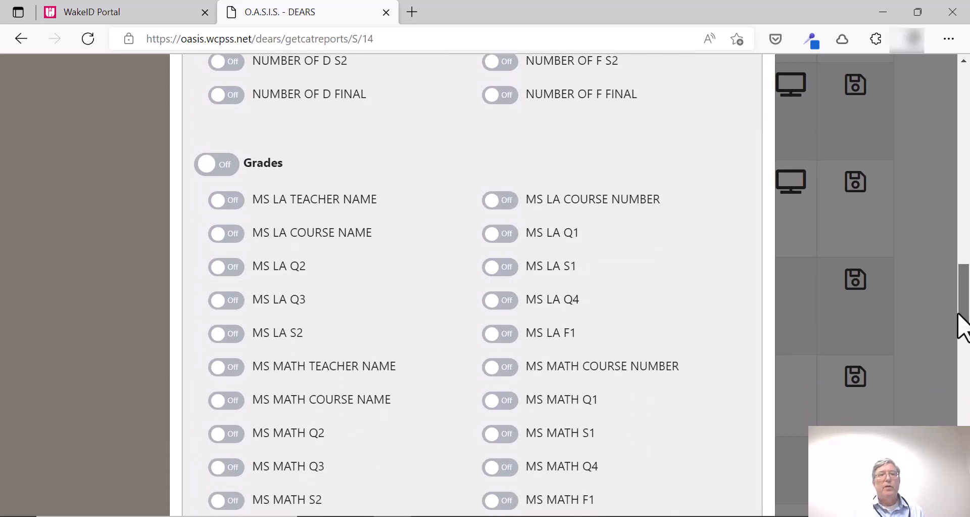
left_click_drag(958, 314, 962, 353)
left_click_drag(964, 380, 966, 464)
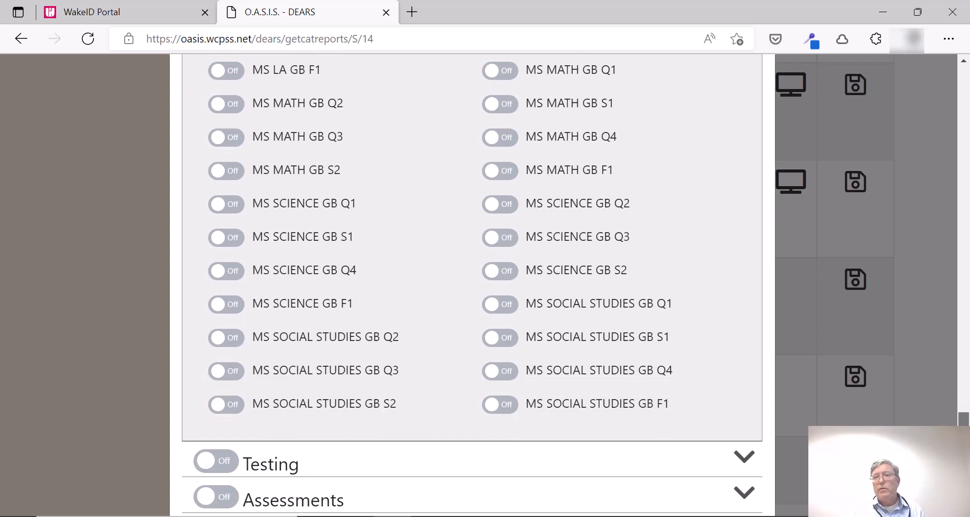
left_click_drag(966, 464, 965, 489)
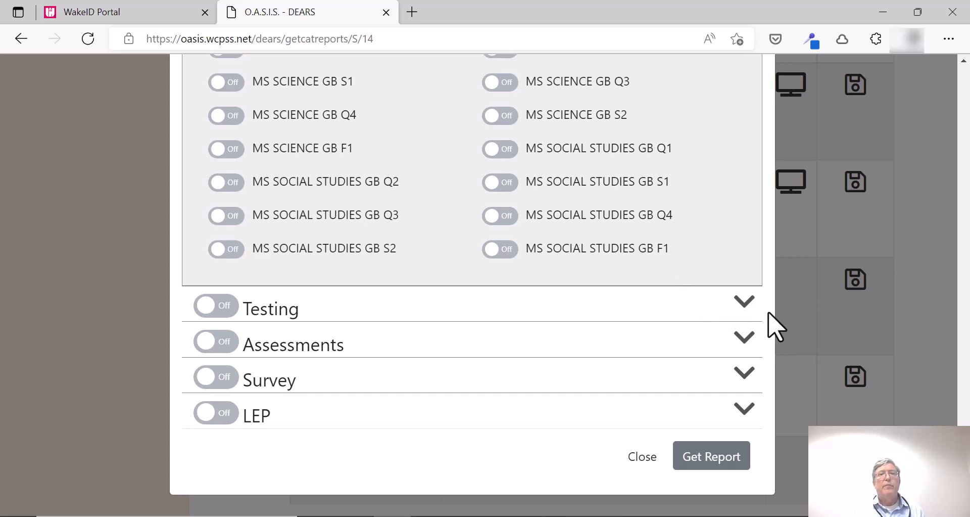
Enable the EOG Read Rel Lvl fields for grades 5, 6 and 7 in the Testing category
left_click(751, 303)
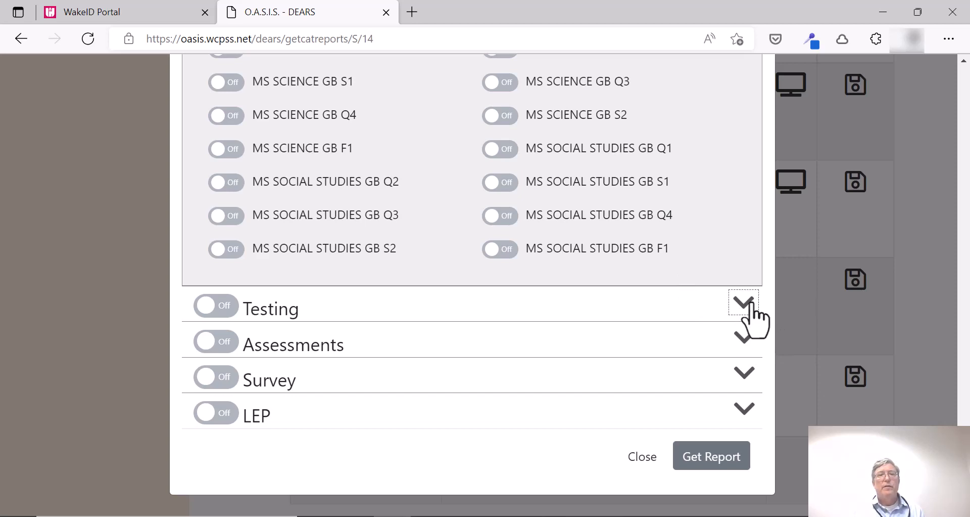
left_click(749, 308)
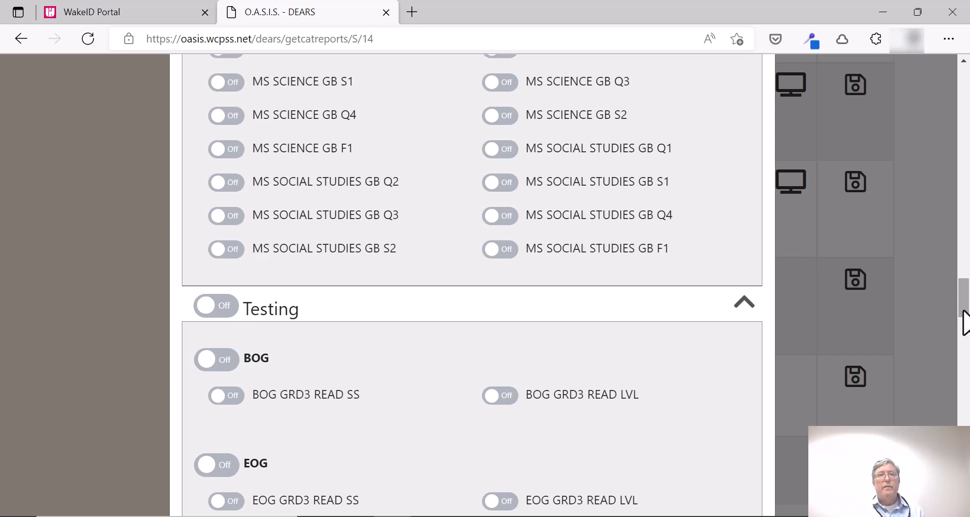
left_click_drag(964, 320, 958, 336)
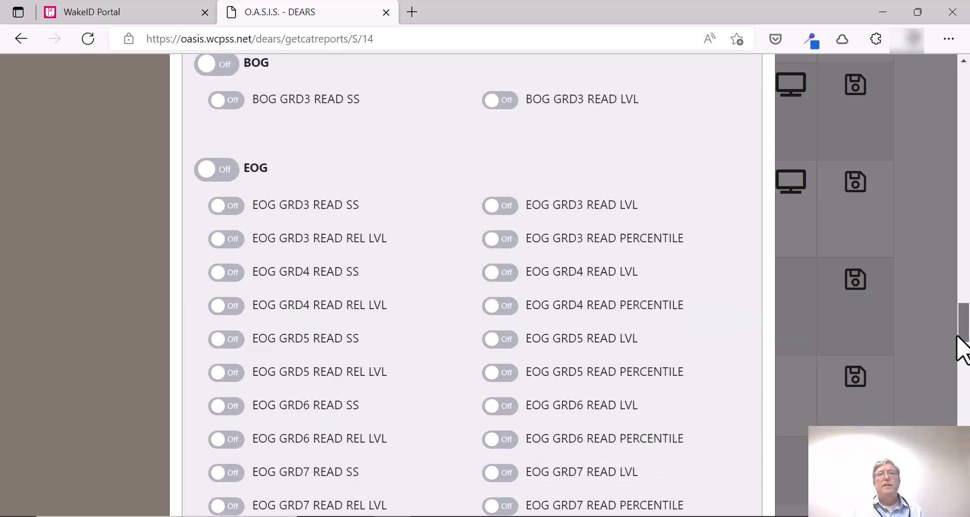
mouse_move(958, 336)
left_mouse_down()
mouse_move(960, 485)
mouse_move(967, 351)
left_mouse_up()
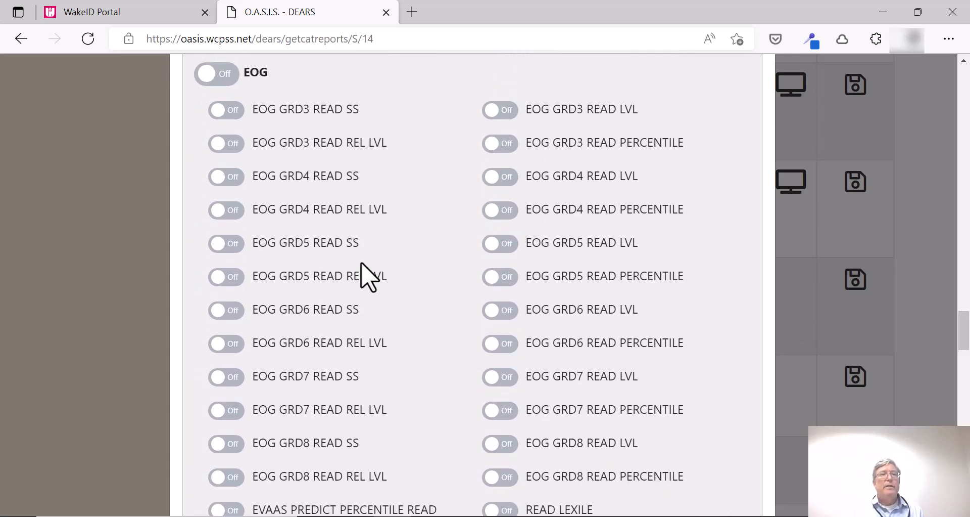
left_click(226, 283)
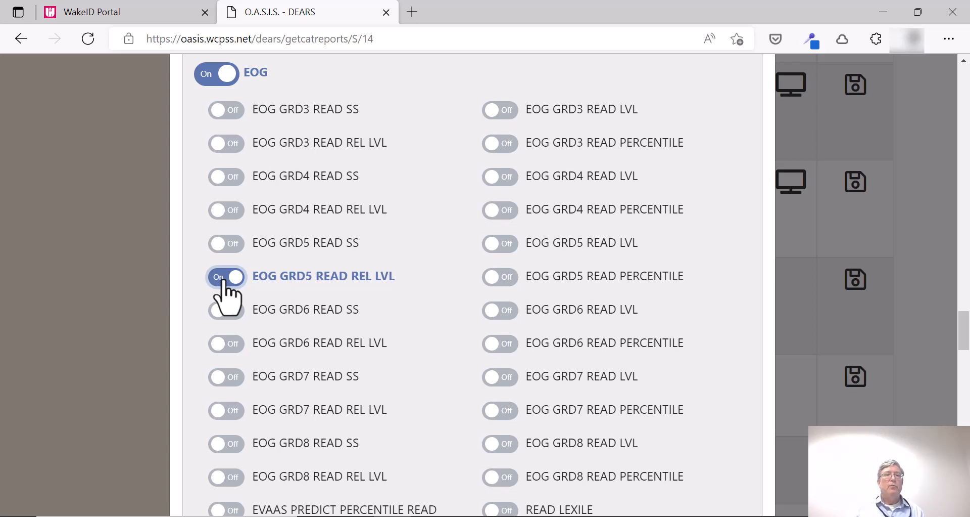
scroll(262, 396, "up", 1)
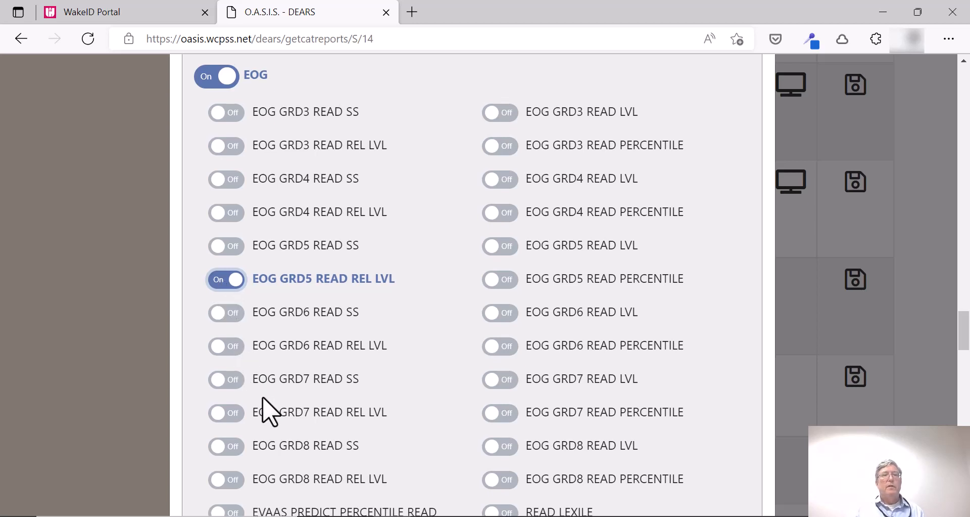
left_click(221, 354)
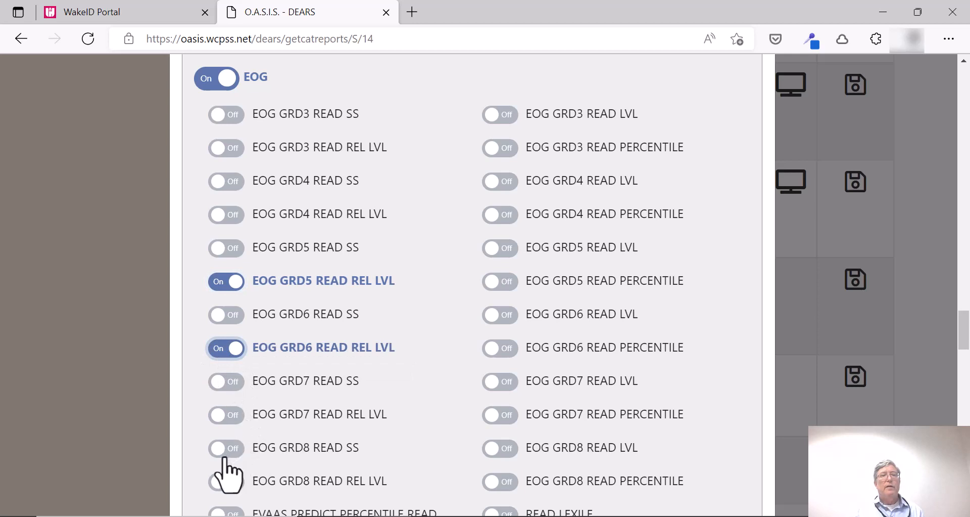
left_click(220, 416)
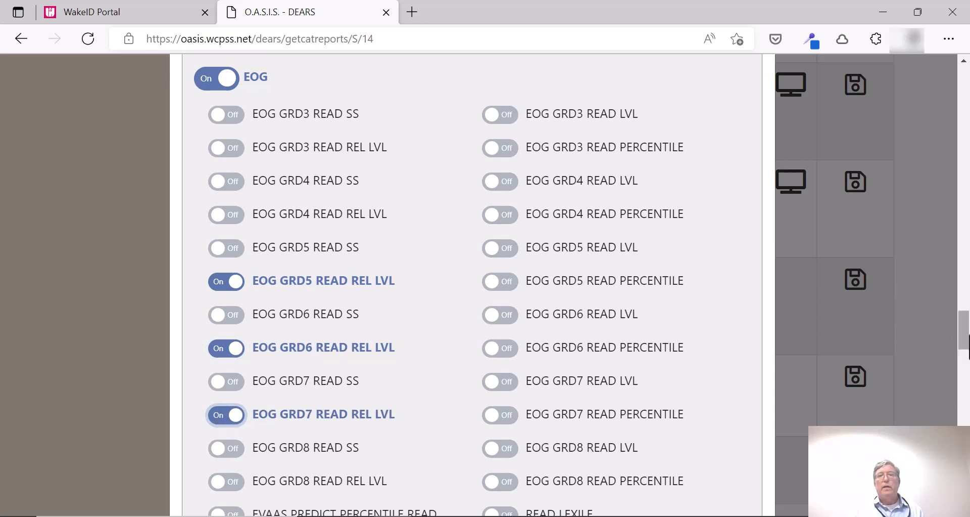
Expand the Assessments category and examine its iReady, PSAT and STAR Math fields
left_click_drag(965, 349, 960, 515)
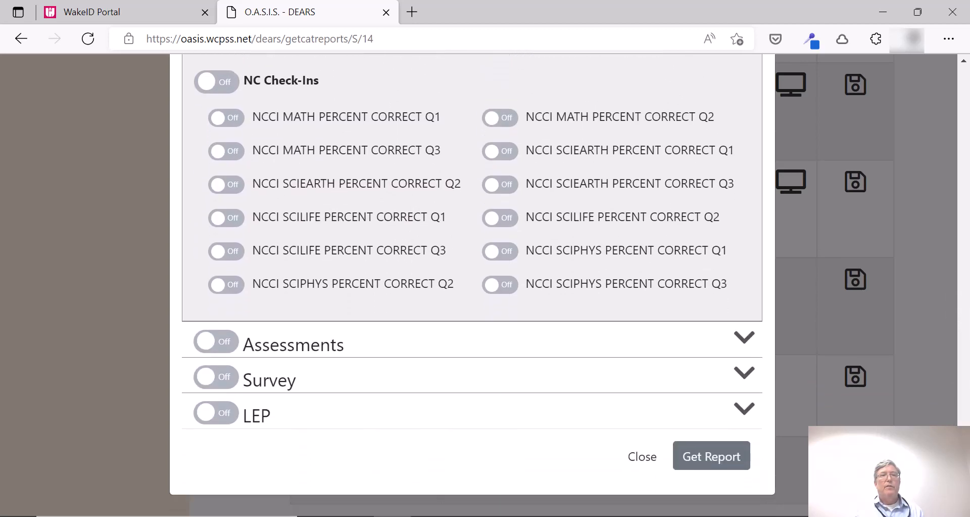
left_click(737, 334)
left_click(740, 346)
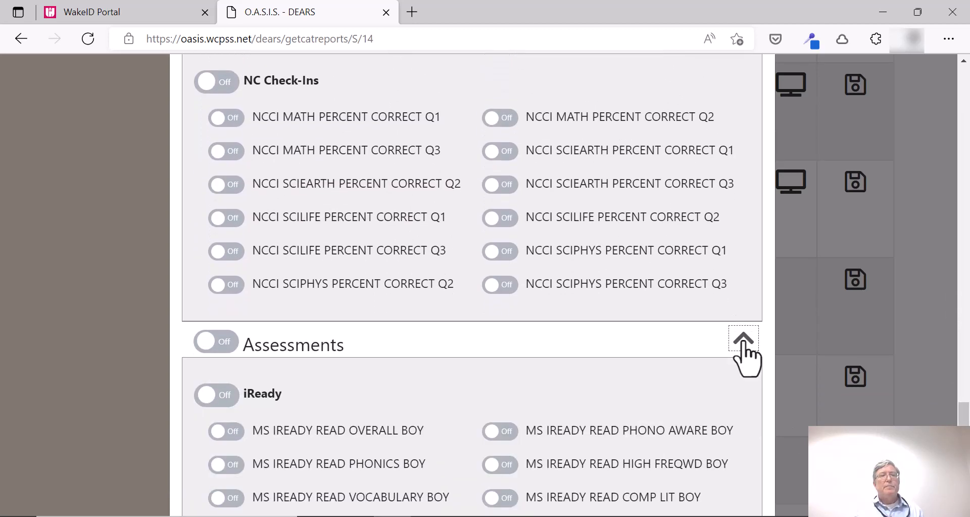
scroll(965, 405, "down", 3)
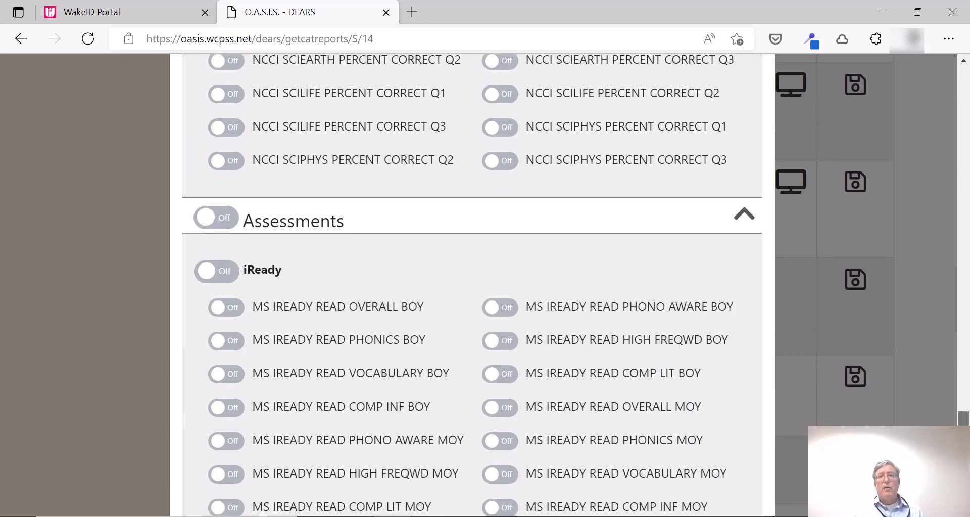
scroll(472, 283, "down", 1)
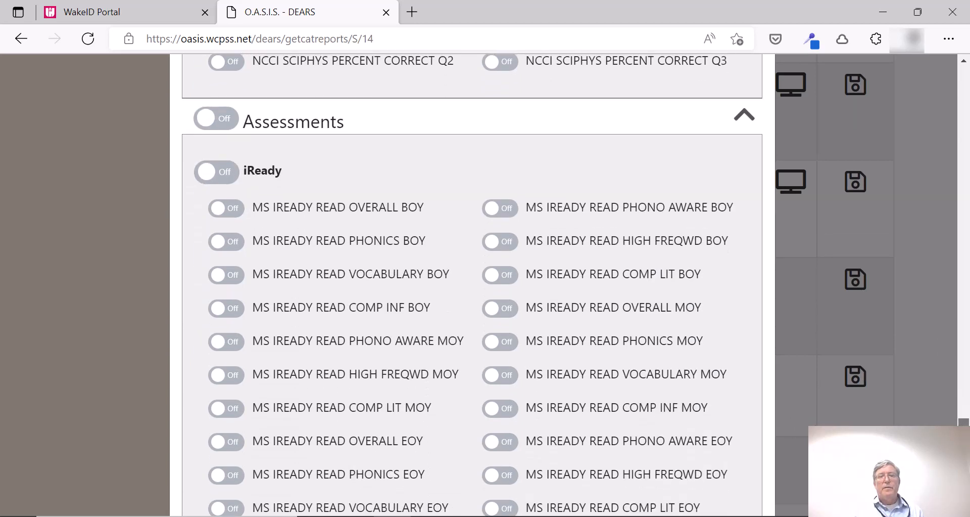
scroll(473, 283, "up", 1)
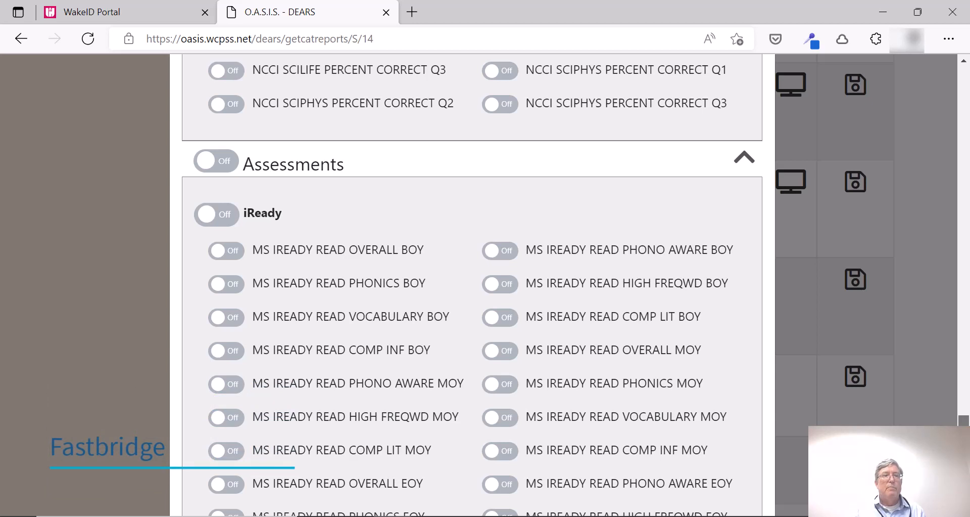
scroll(472, 285, "down", 6)
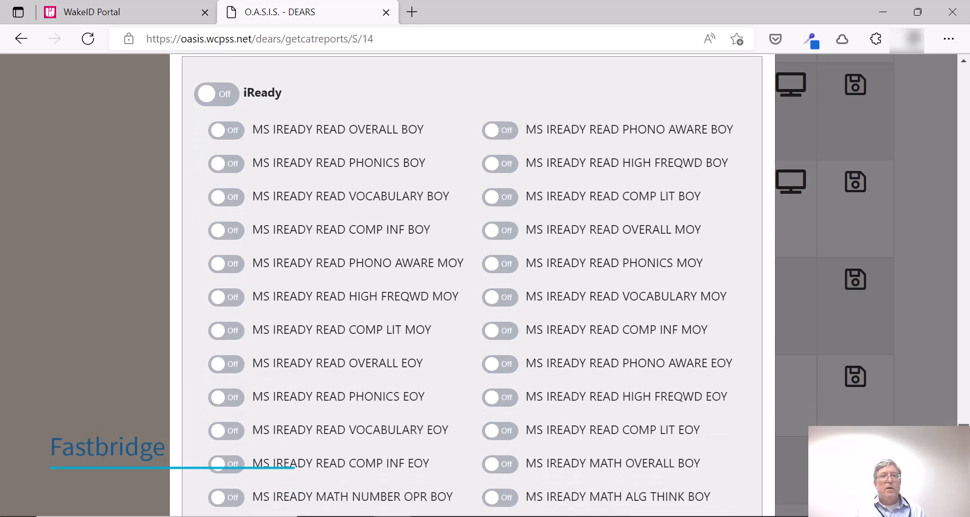
scroll(472, 285, "down", 3)
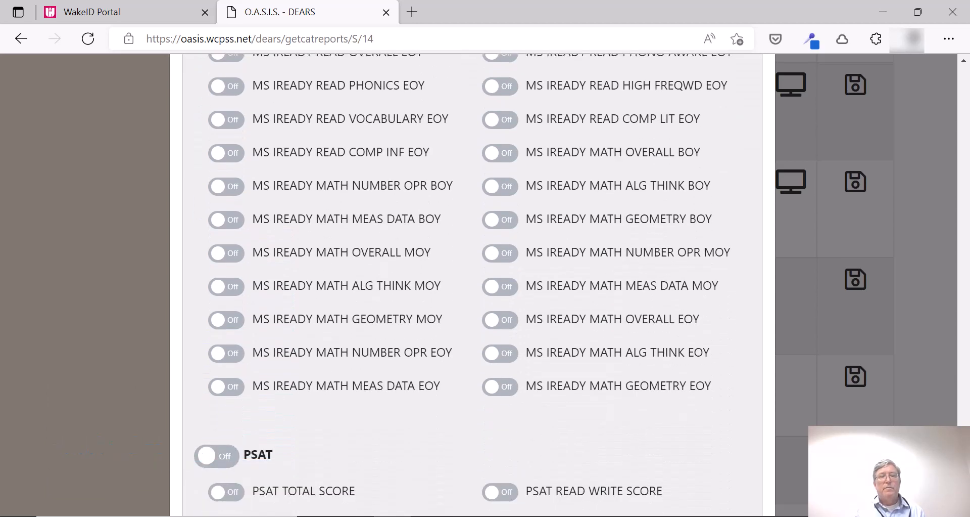
scroll(472, 285, "down", 1)
scroll(472, 285, "down", 3)
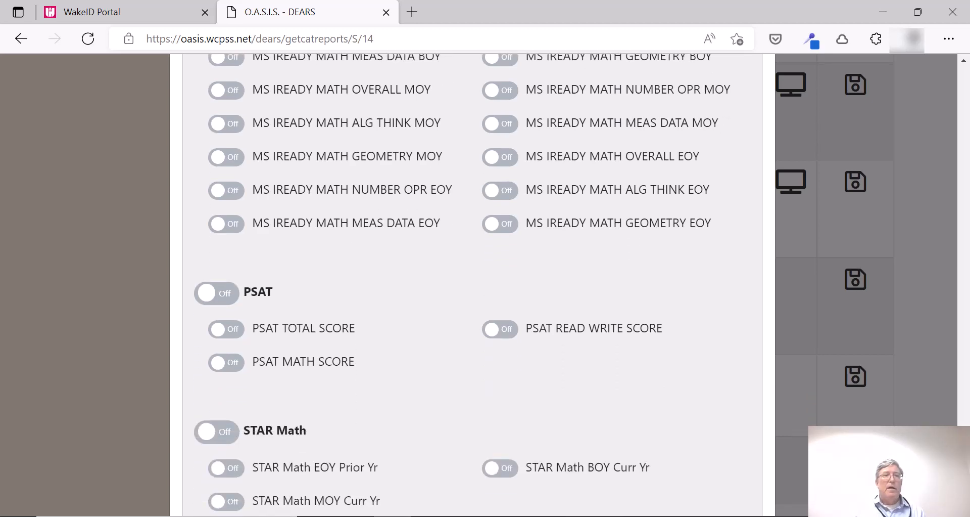
scroll(472, 285, "down", 4)
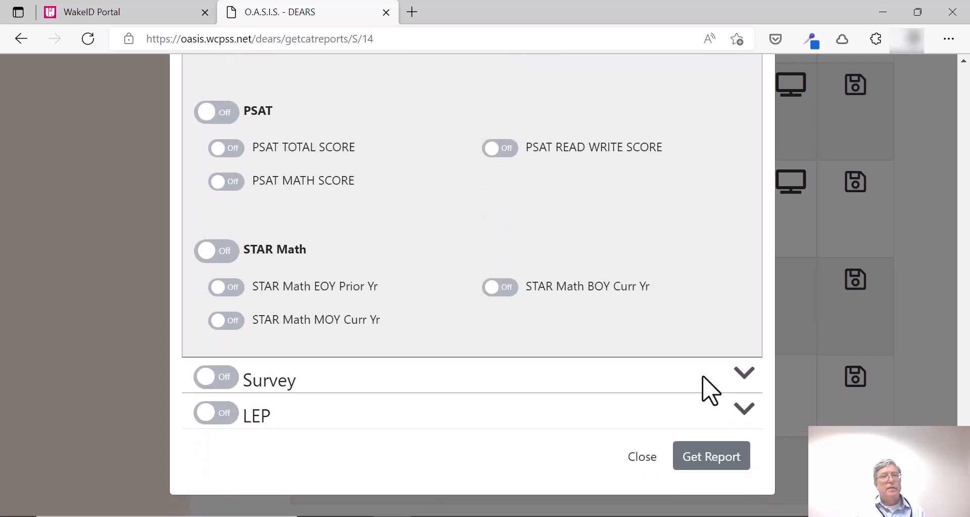
Expand the Survey and LEP categories and examine the student survey and ACCESS fields
left_click(750, 381)
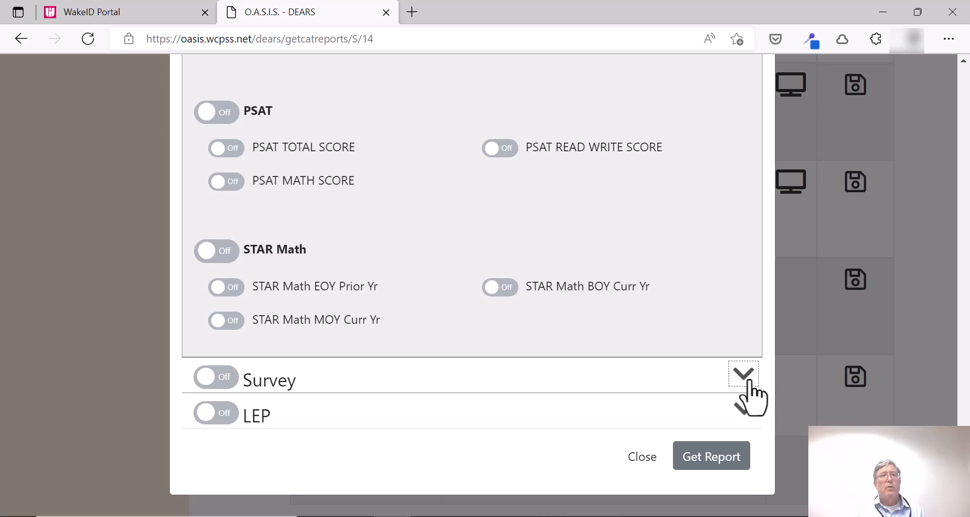
left_click(750, 383)
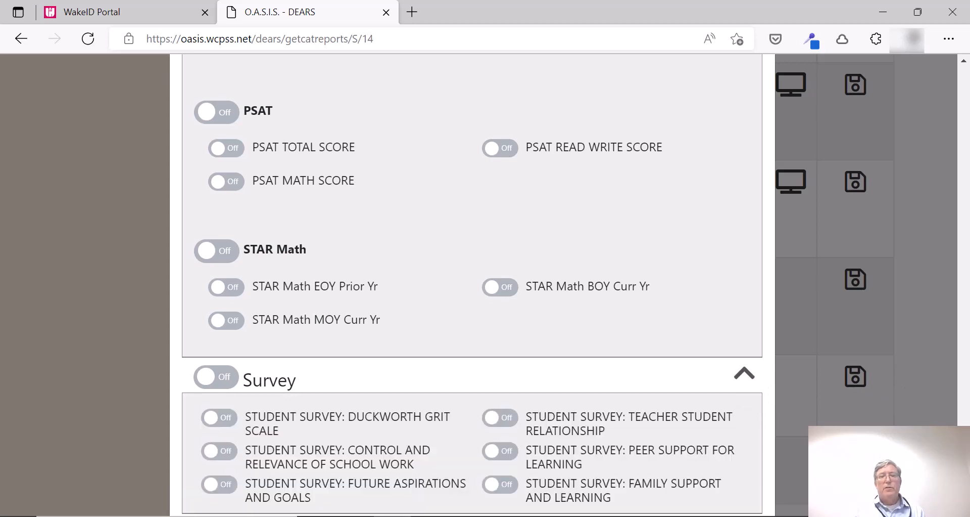
scroll(472, 283, "down", 2)
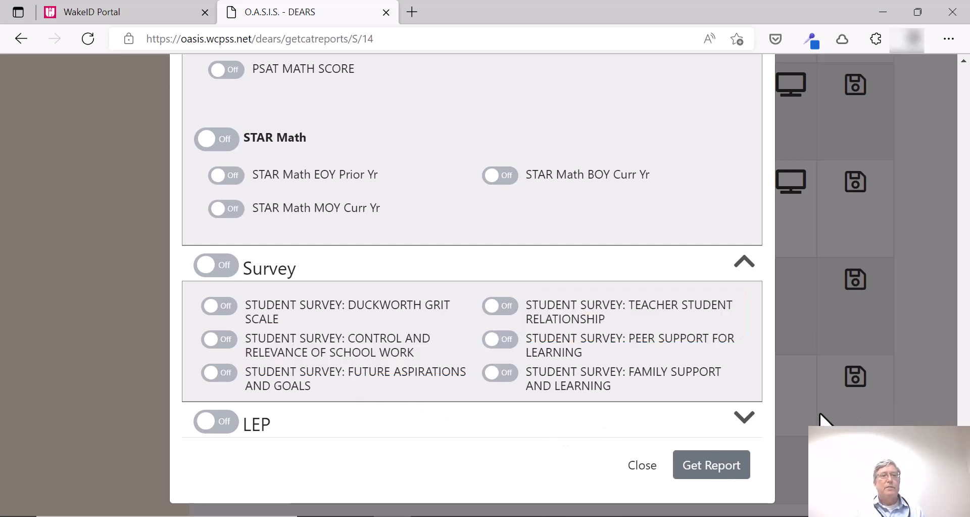
left_click(743, 418)
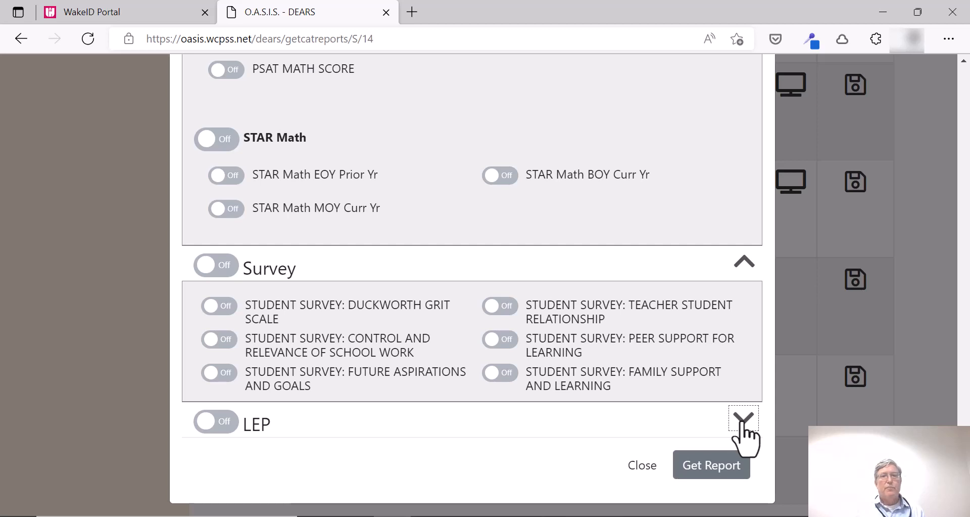
left_click(742, 423)
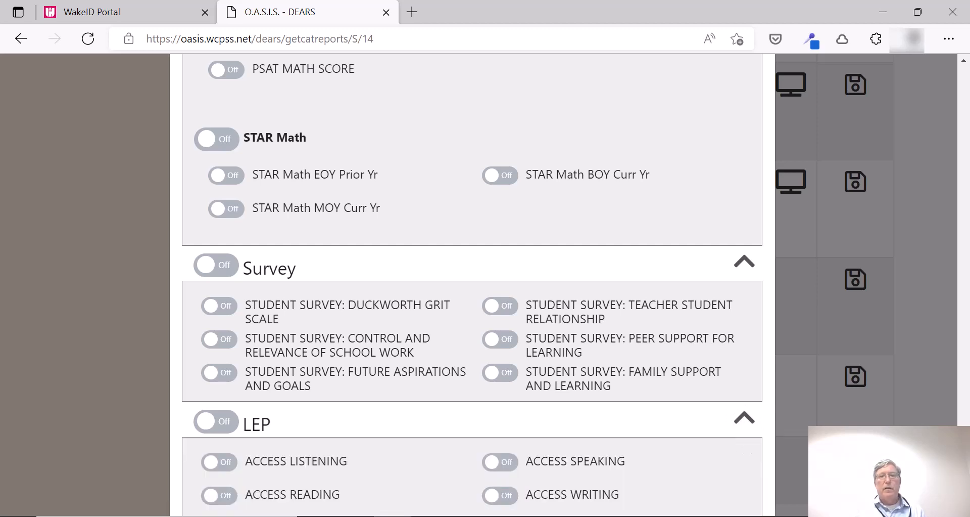
scroll(472, 283, "down", 3)
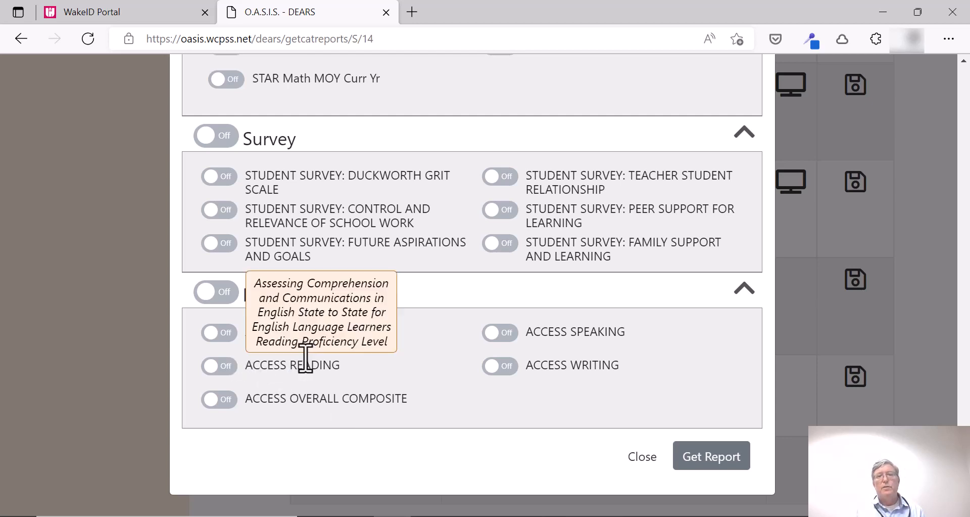
Collapse the LEP, Survey and Assessments categories without enabling any of their fields
left_click(744, 292)
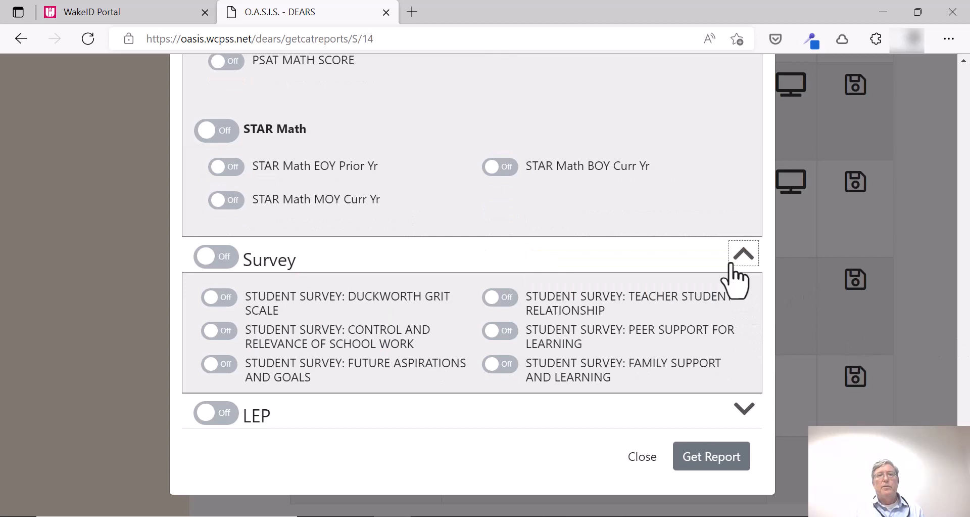
left_click(754, 256)
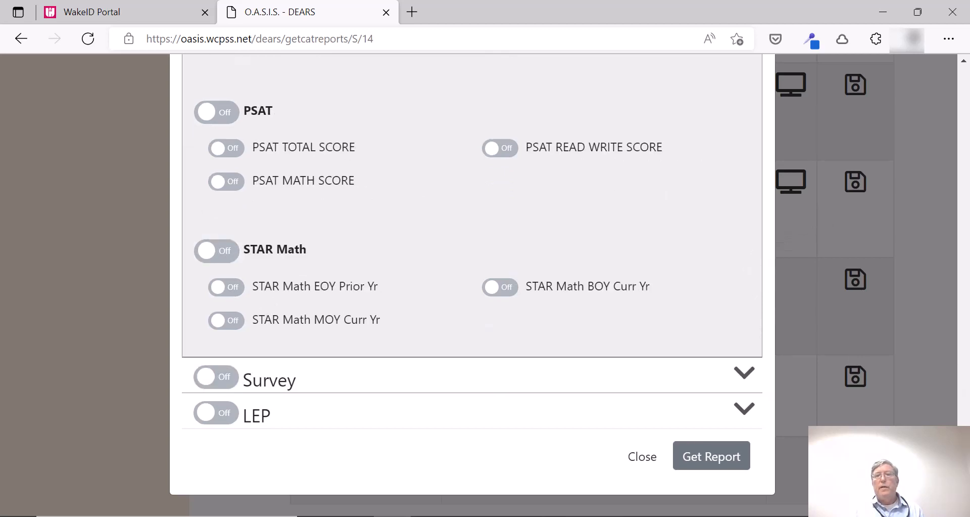
scroll(757, 154, "up", 15)
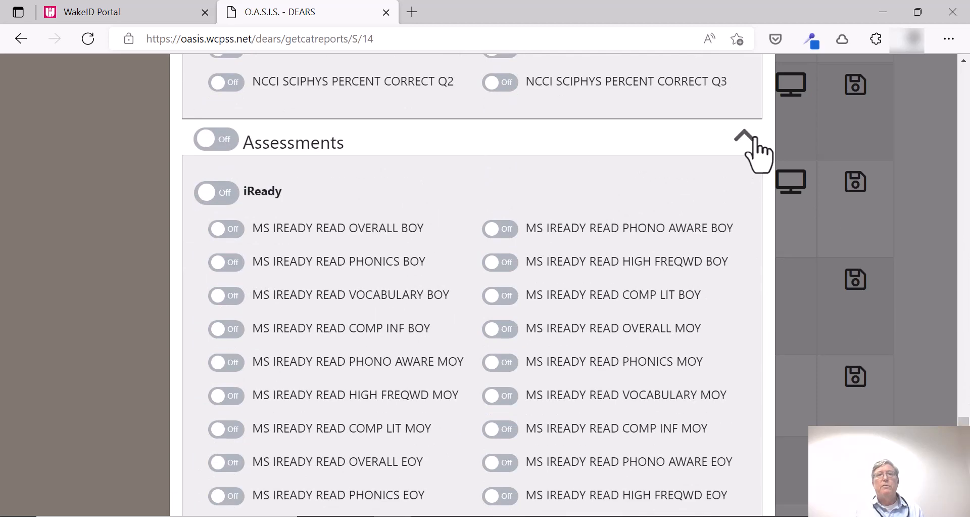
left_click(745, 145)
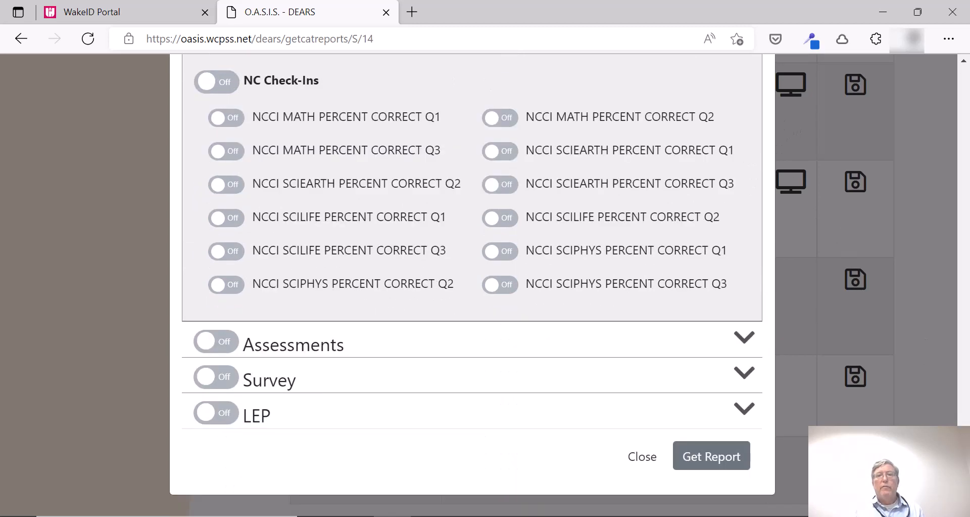
Collapse the Testing, Academics, Membership/Attendance and Demographics categories, keeping their field selections
scroll(473, 283, "up", 10)
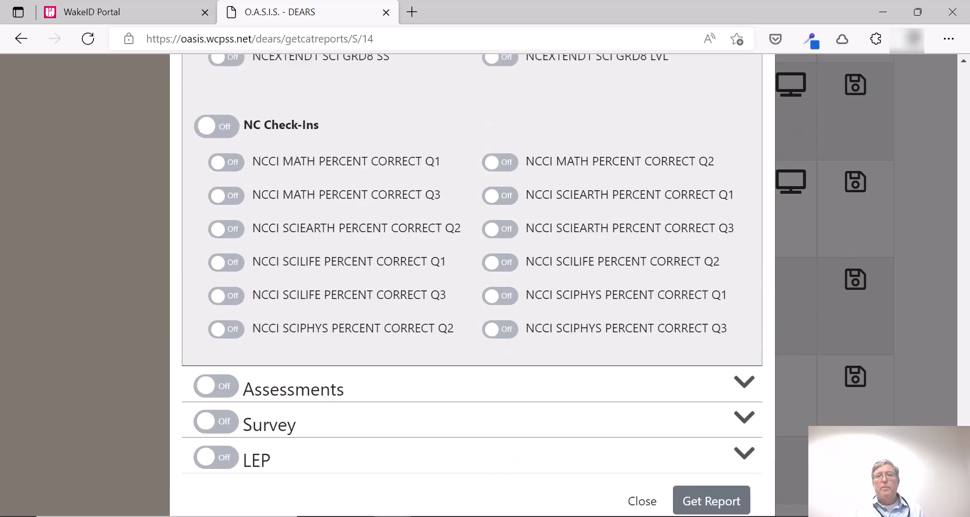
scroll(472, 283, "up", 15)
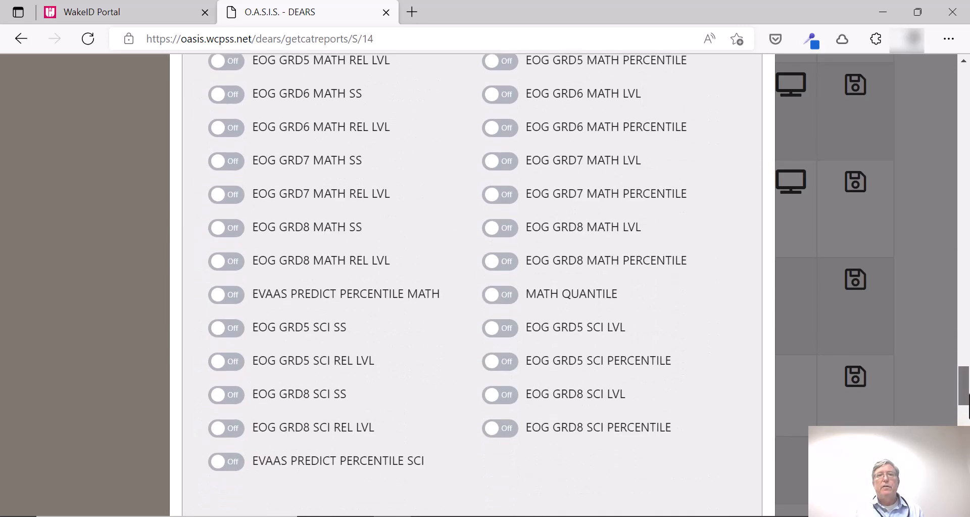
scroll(959, 347, "up", 10)
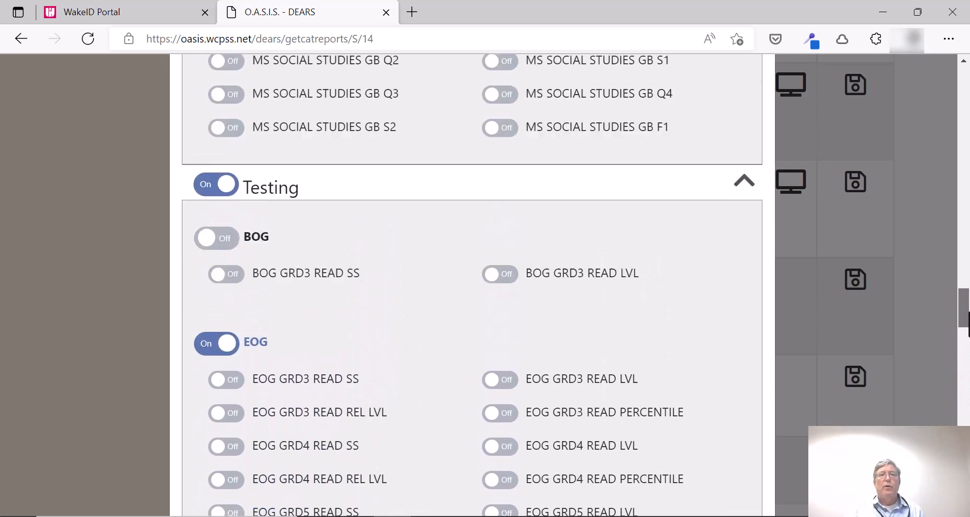
left_click(745, 379)
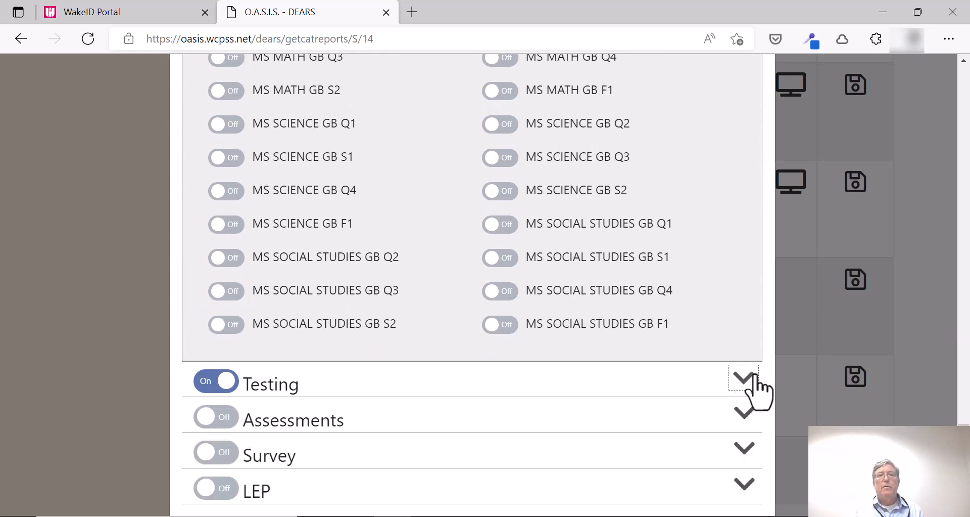
scroll(963, 324, "up", 10)
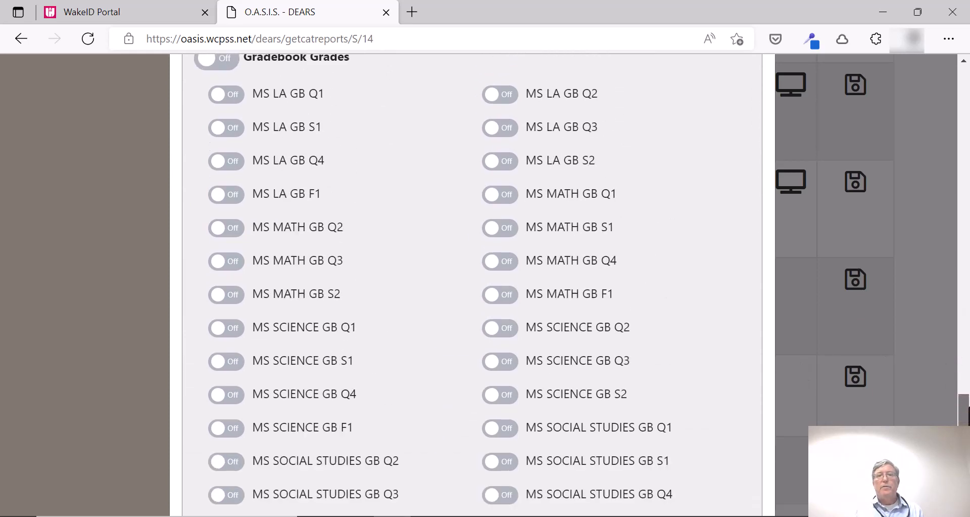
left_click_drag(968, 331, 968, 238)
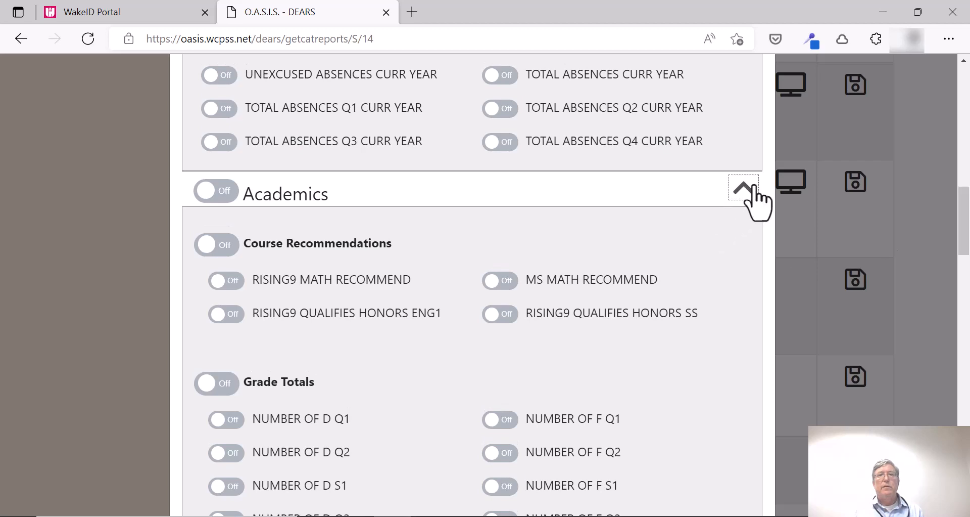
left_click(746, 188)
left_click_drag(964, 372, 964, 265)
left_click(744, 337)
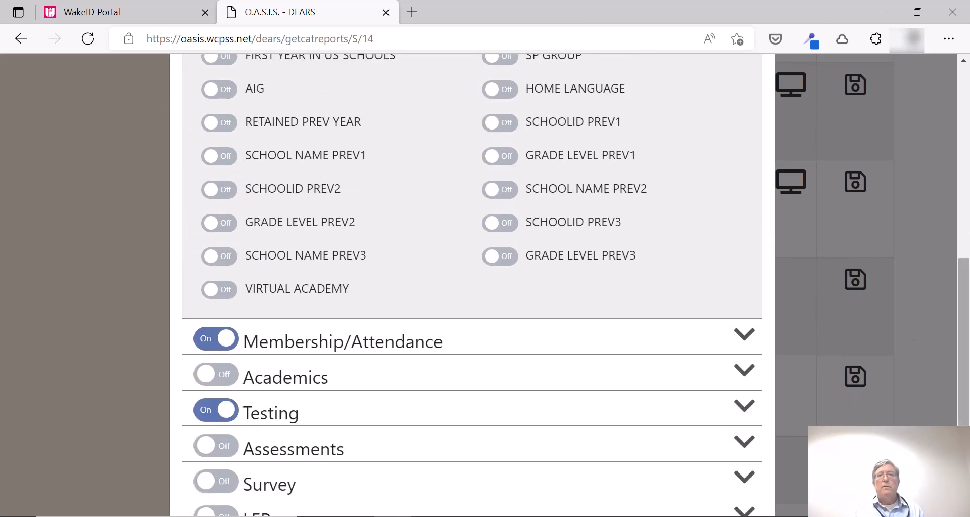
left_click_drag(968, 420, 967, 217)
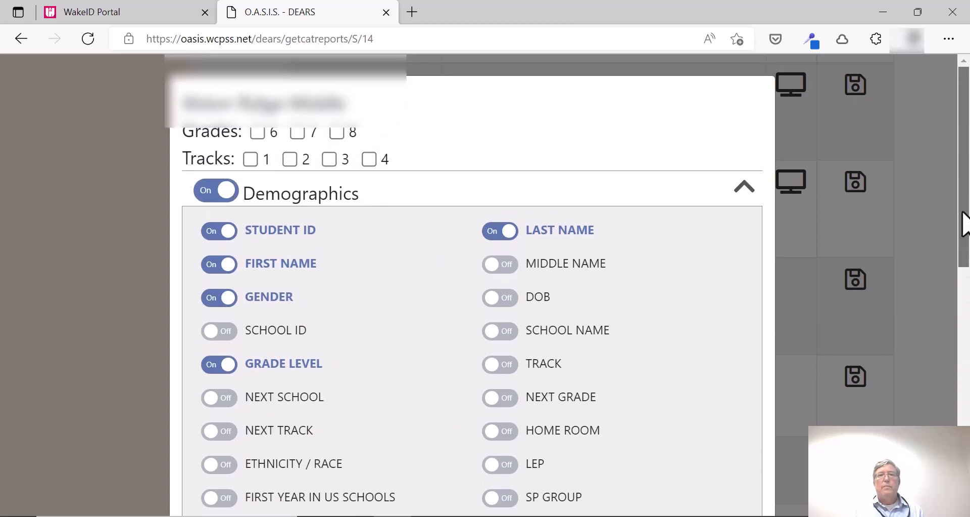
left_click(745, 188)
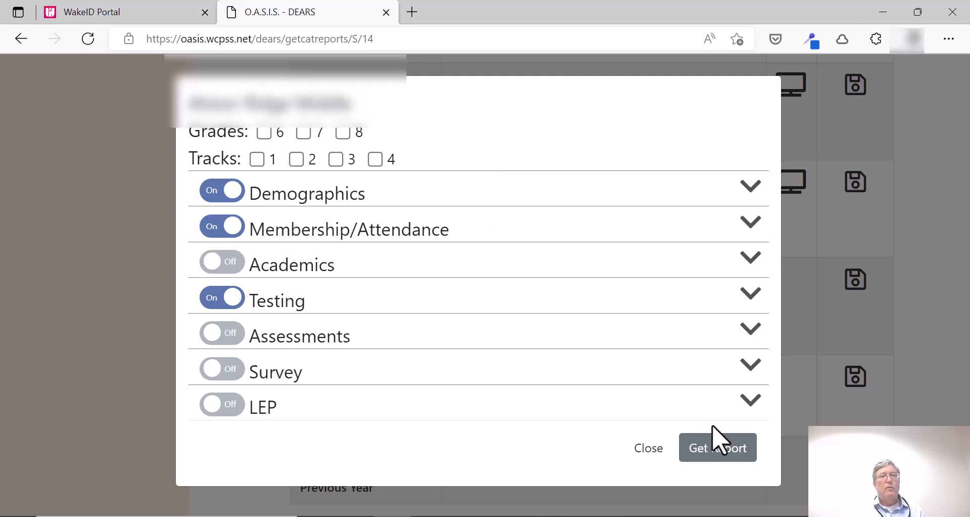
Generate the report from the selected fields, open the downloaded workbook in Excel and look through the Student Data rows
left_click(715, 455)
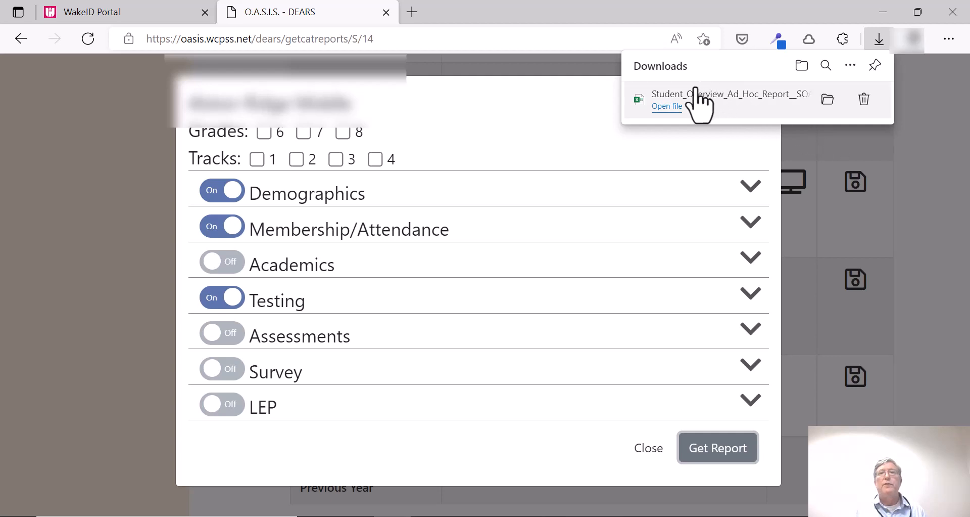
left_click(679, 107)
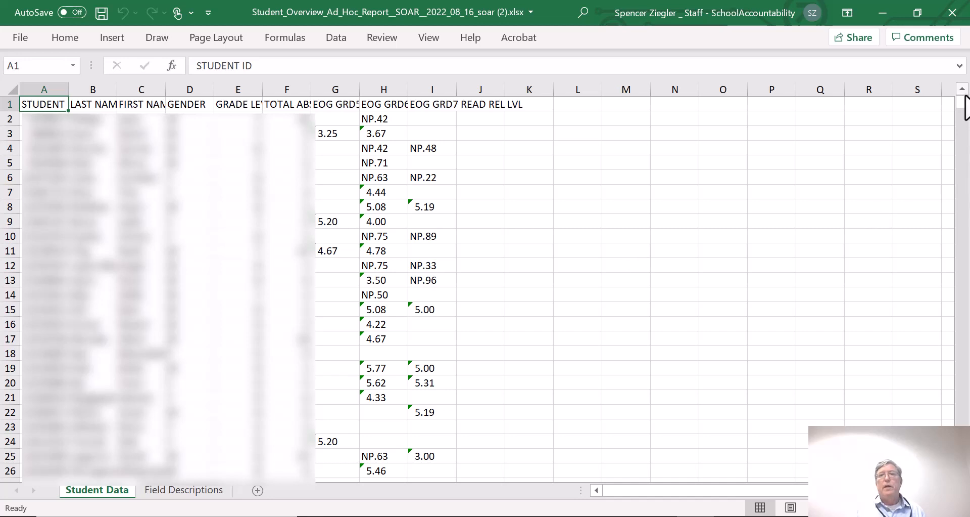
left_click(962, 106)
left_click_drag(962, 108, 962, 121)
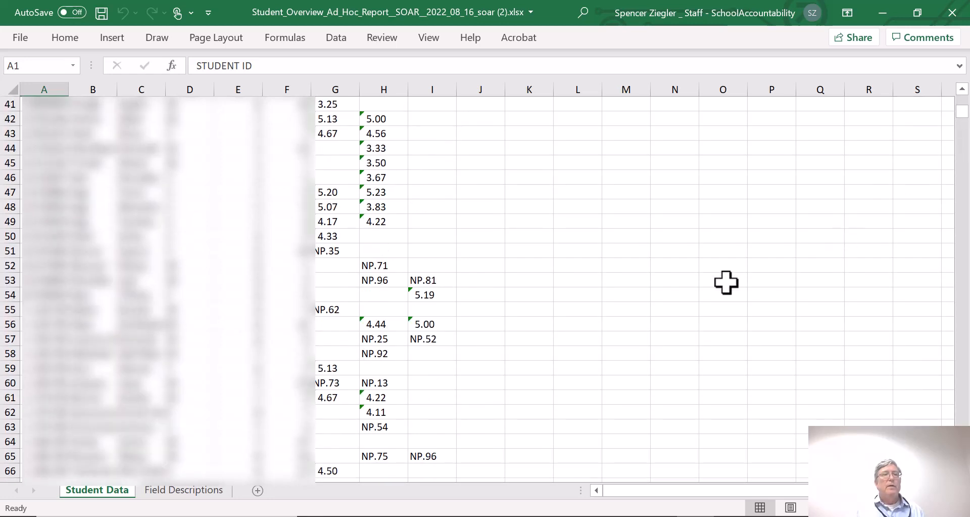